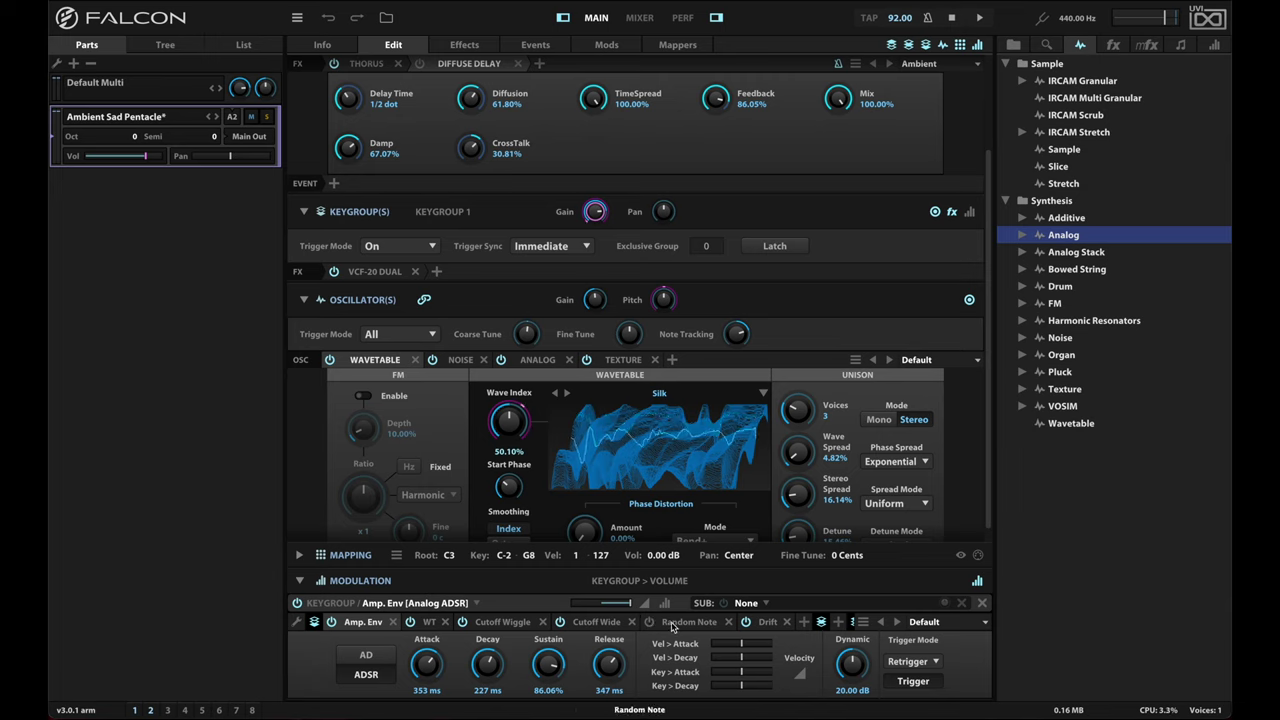
Select the Random Note modulator to show its LFO settings and the oscillator pitch routings
{"action": "left_click", "coordinate": [675, 622]}
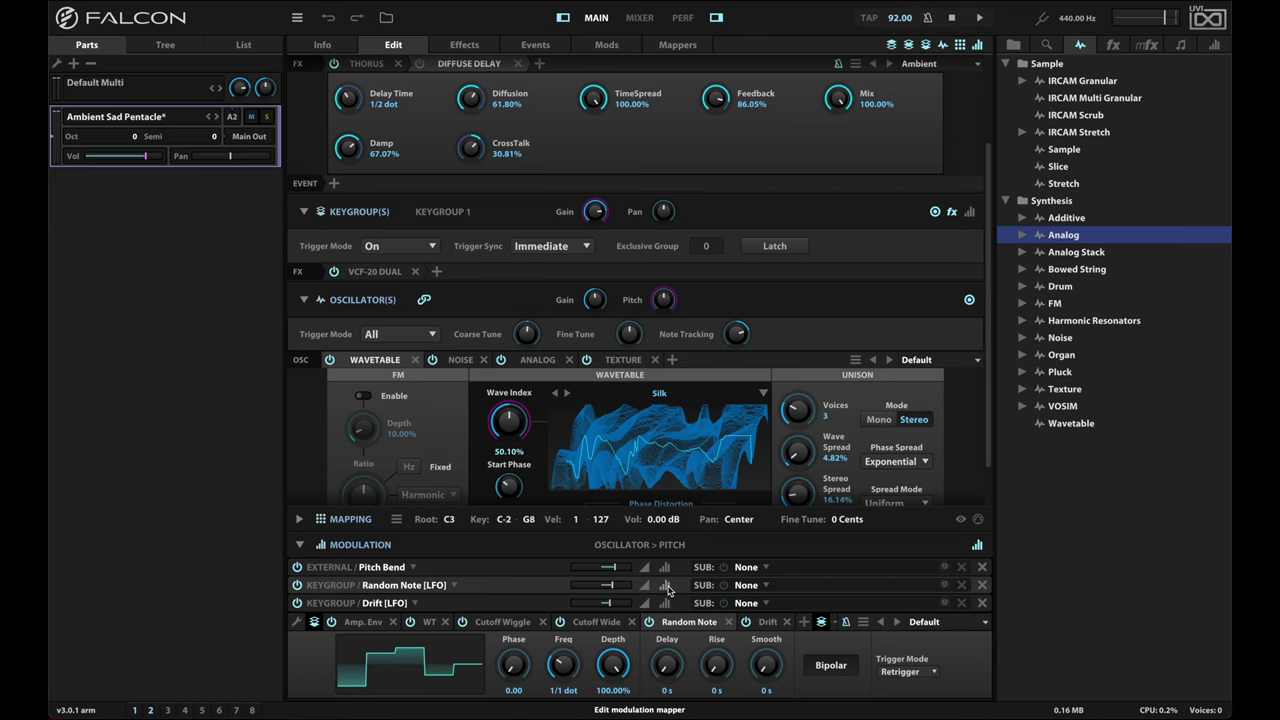
Add Mapper 0 to the Random Note pitch routing, a 128-step ramp from -1 to 1
{"action": "left_click", "coordinate": [668, 590]}
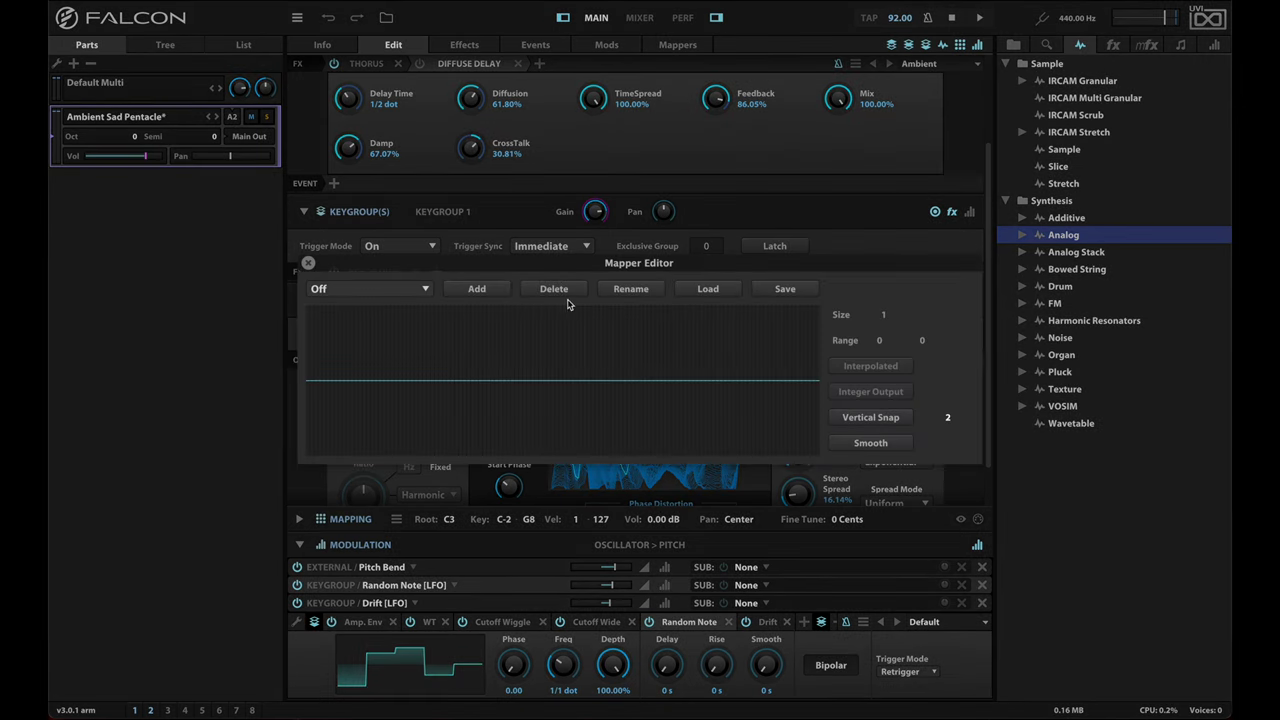
{"action": "left_click", "coordinate": [476, 289]}
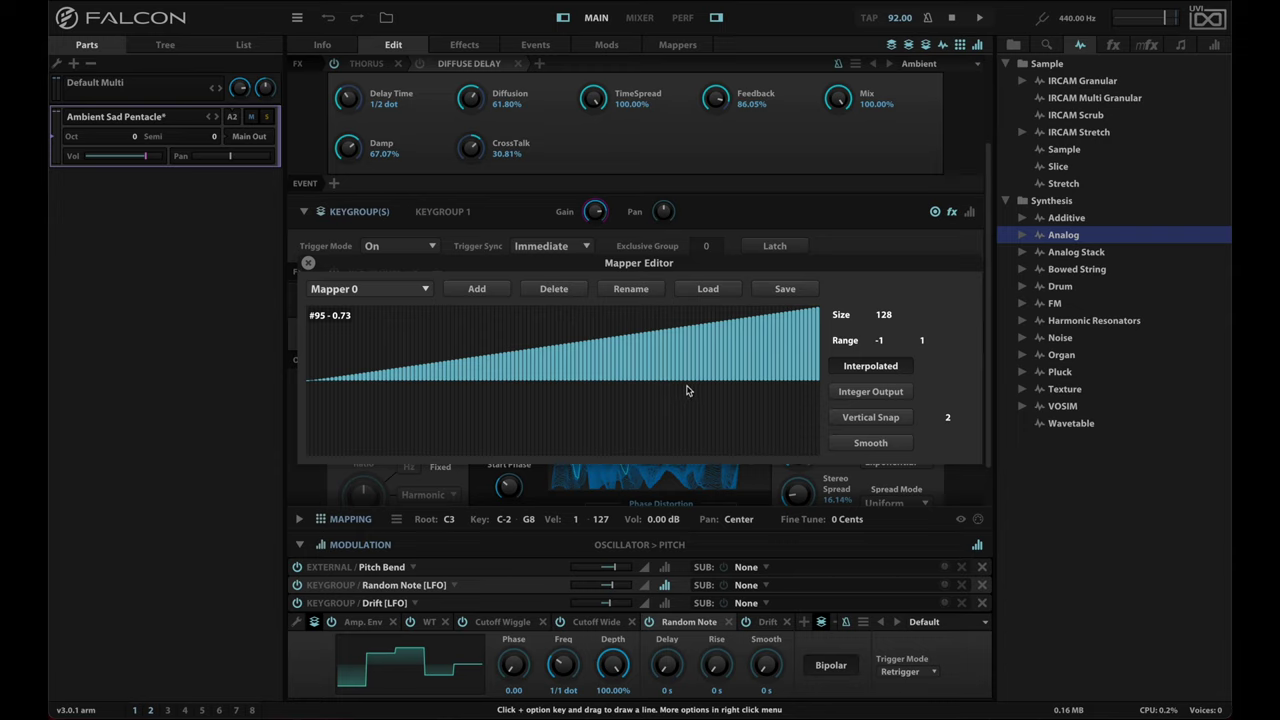
{"action": "double_click", "coordinate": [879, 341]}
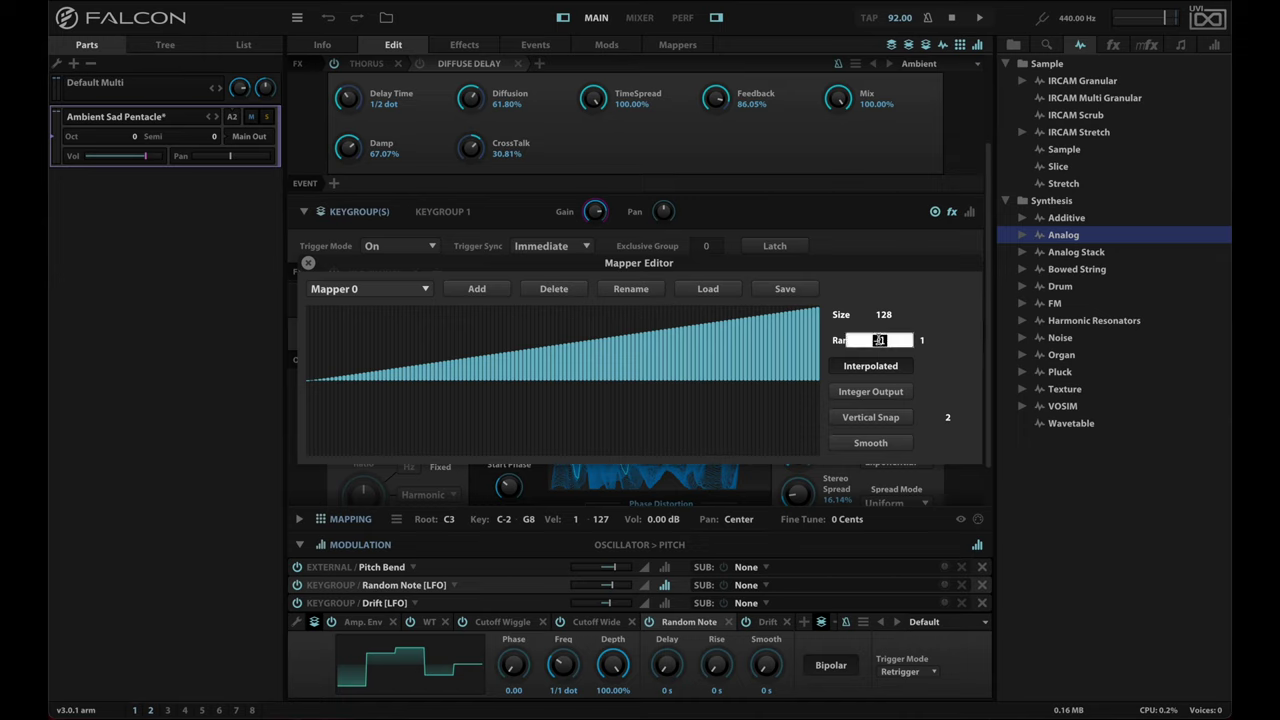
Set Mapper 0's range to -12 through 12 and its size to 3 steps
{"action": "type", "text": "-12"}
{"action": "key", "text": "Return"}
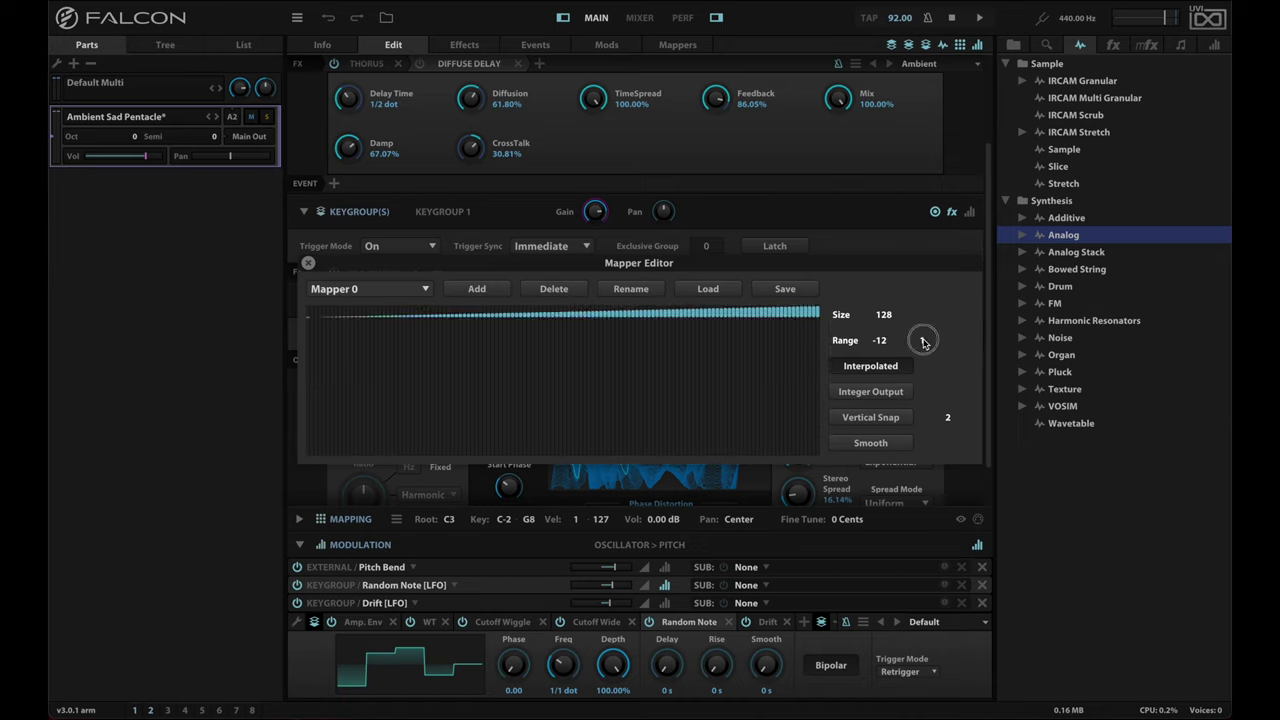
{"action": "double_click", "coordinate": [922, 340]}
{"action": "type", "text": "12"}
{"action": "key", "text": "Return"}
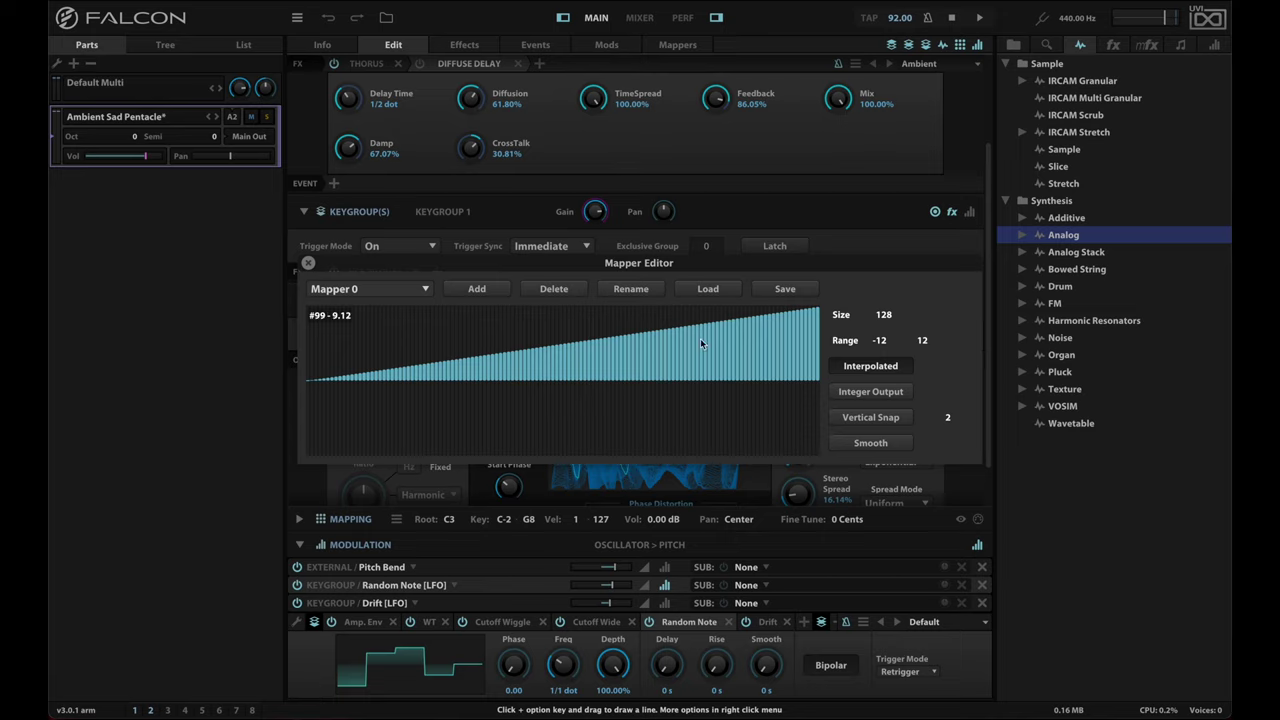
{"action": "double_click", "coordinate": [884, 315]}
{"action": "type", "text": "3"}
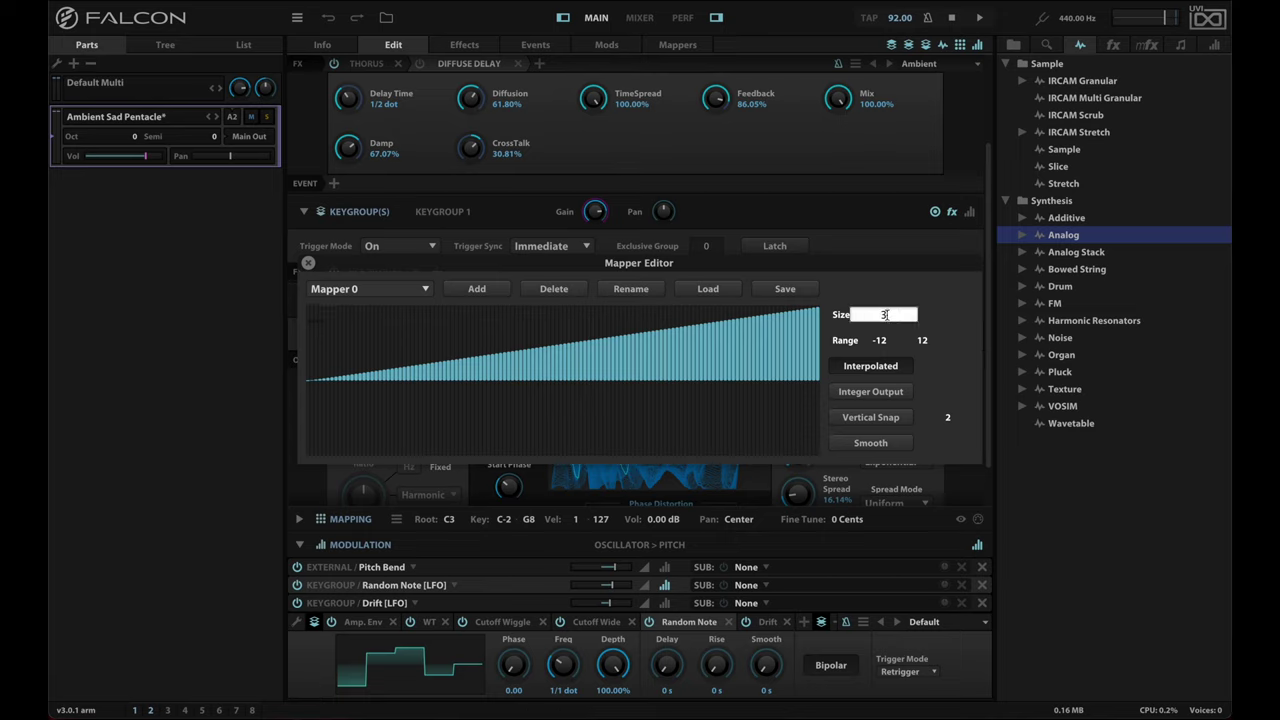
{"action": "key", "text": "Return"}
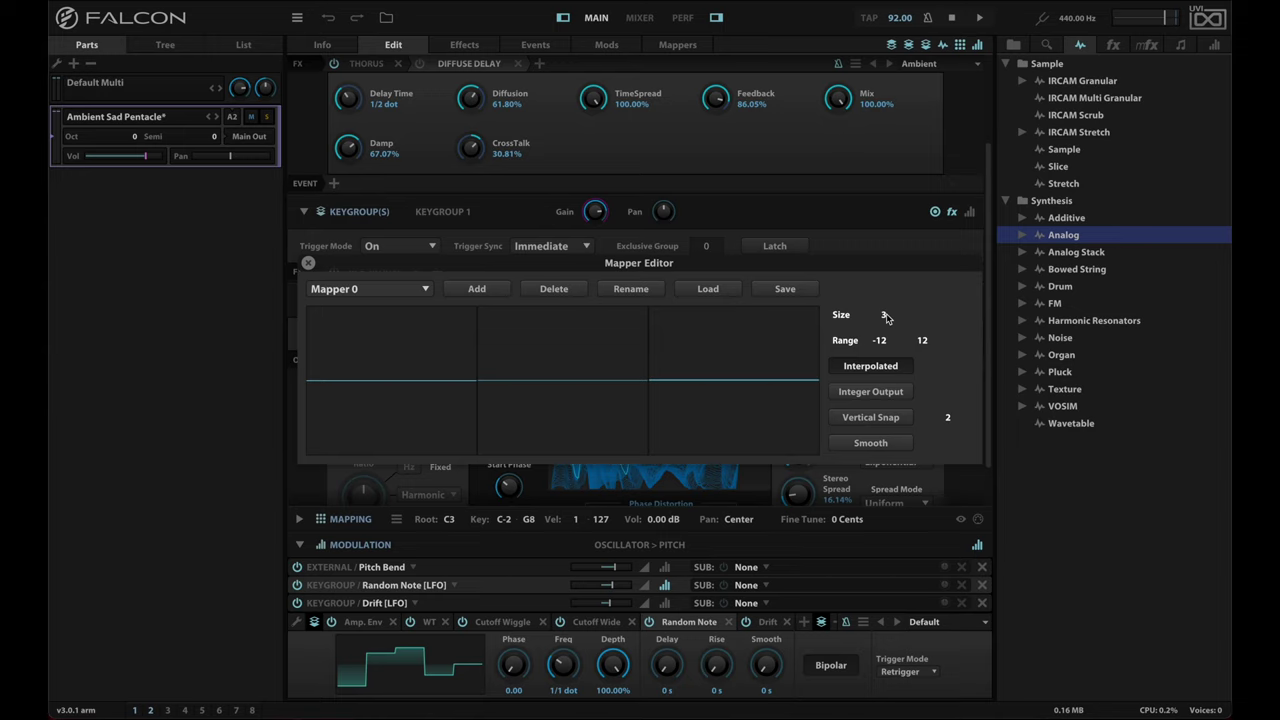
Enable integer output and a vertical snap of 12
{"action": "left_click", "coordinate": [866, 391]}
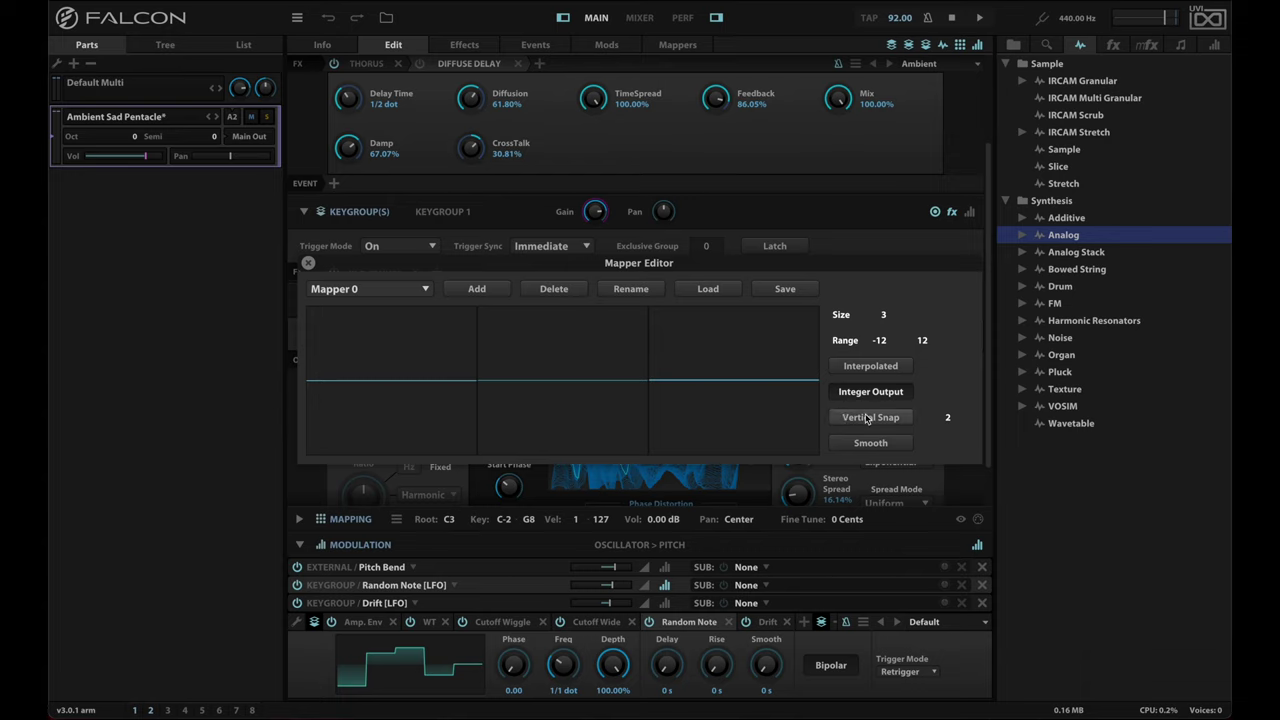
{"action": "double_click", "coordinate": [949, 420]}
{"action": "type", "text": "12"}
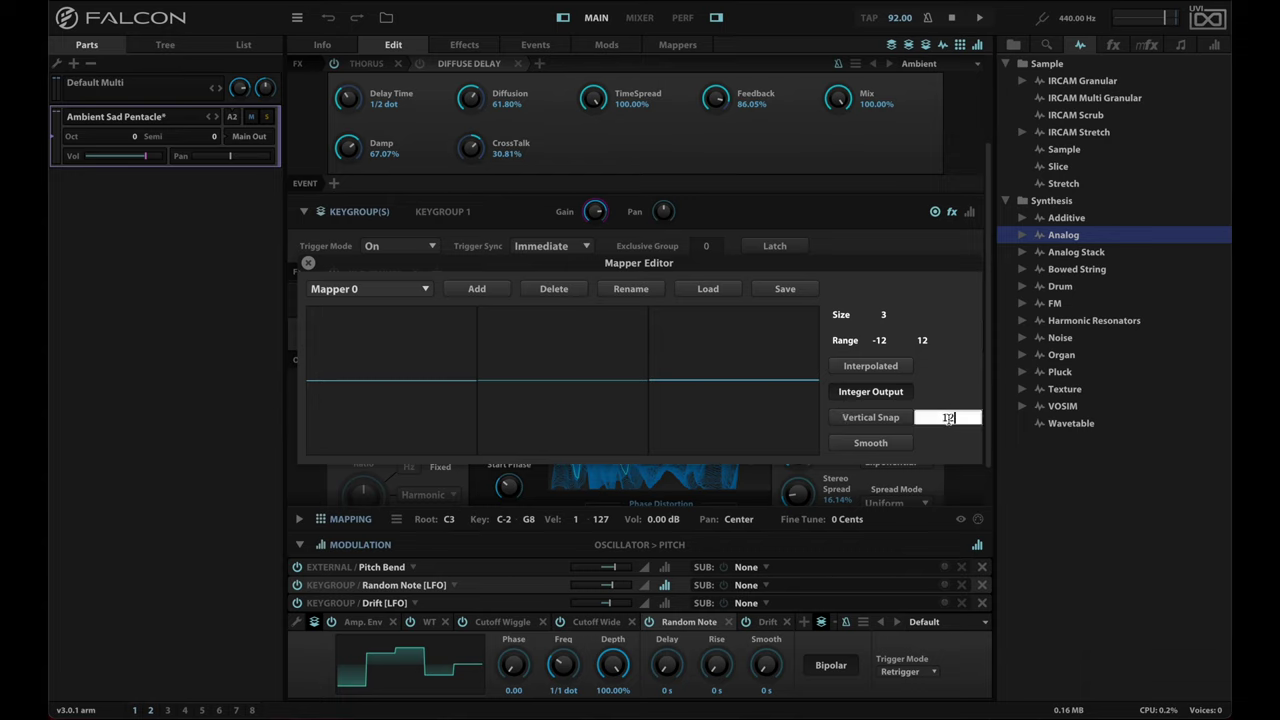
{"action": "key", "text": "Return"}
{"action": "left_click", "coordinate": [870, 417]}
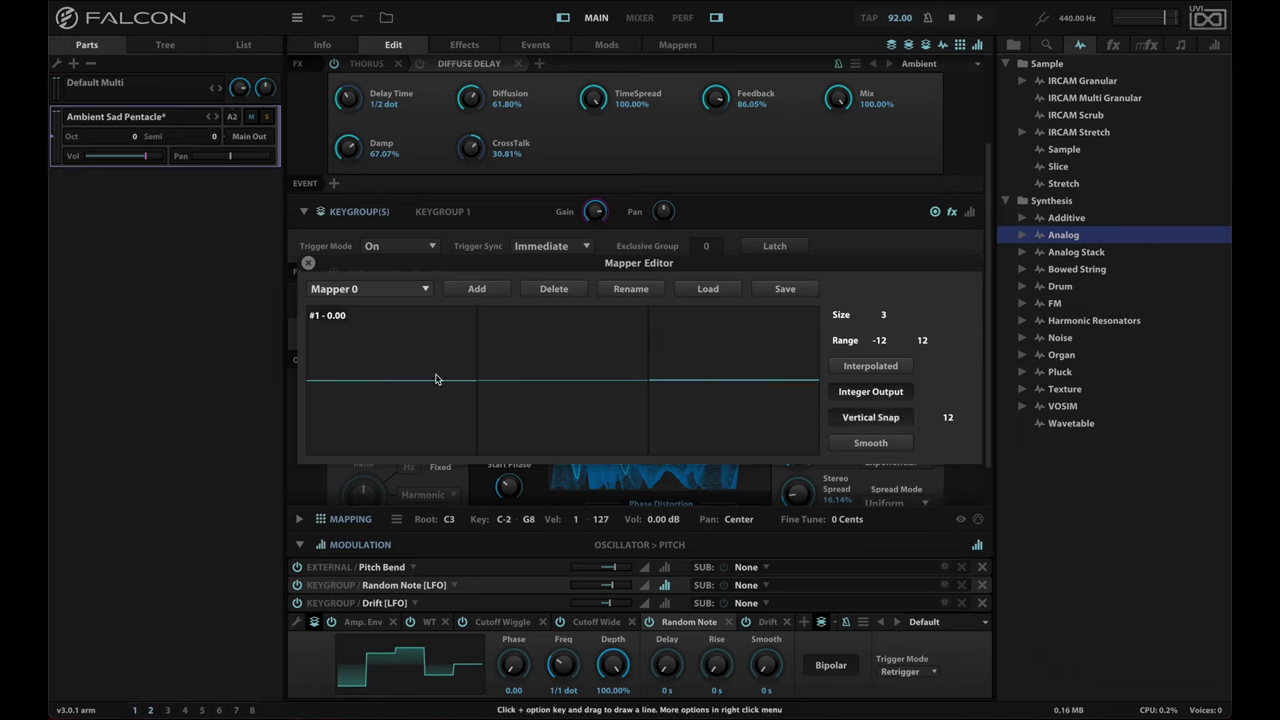
Set the three mapper steps to -12, 0 and 12 for octave down, unison and octave up
{"action": "left_click_drag", "start_coordinate": [400, 388], "coordinate": [400, 540]}
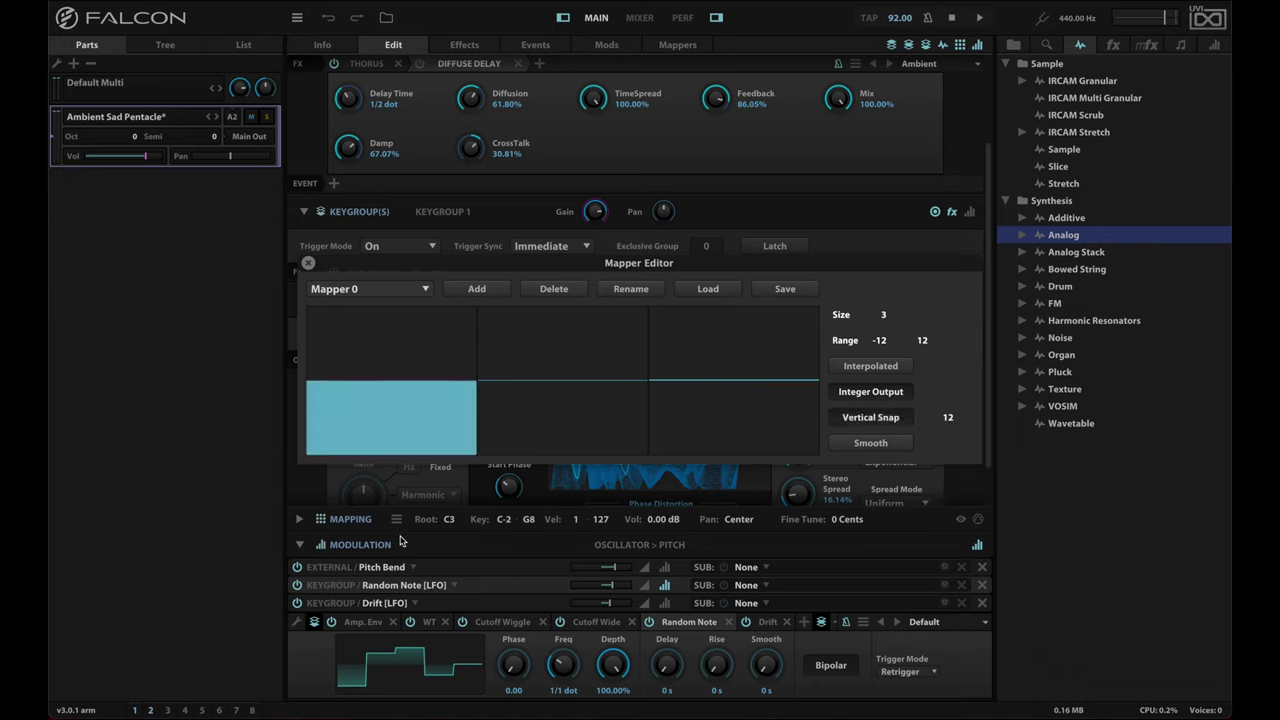
{"action": "left_click", "coordinate": [541, 382]}
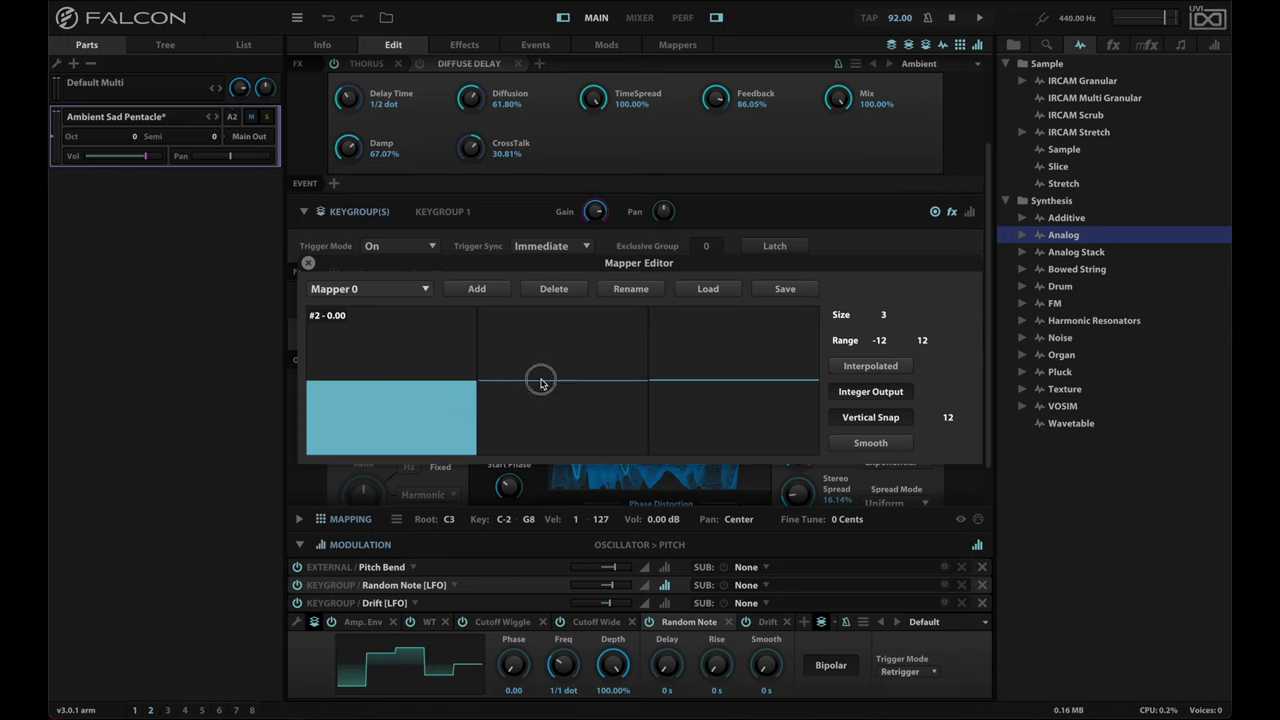
{"action": "left_click_drag", "start_coordinate": [698, 380], "coordinate": [703, 246]}
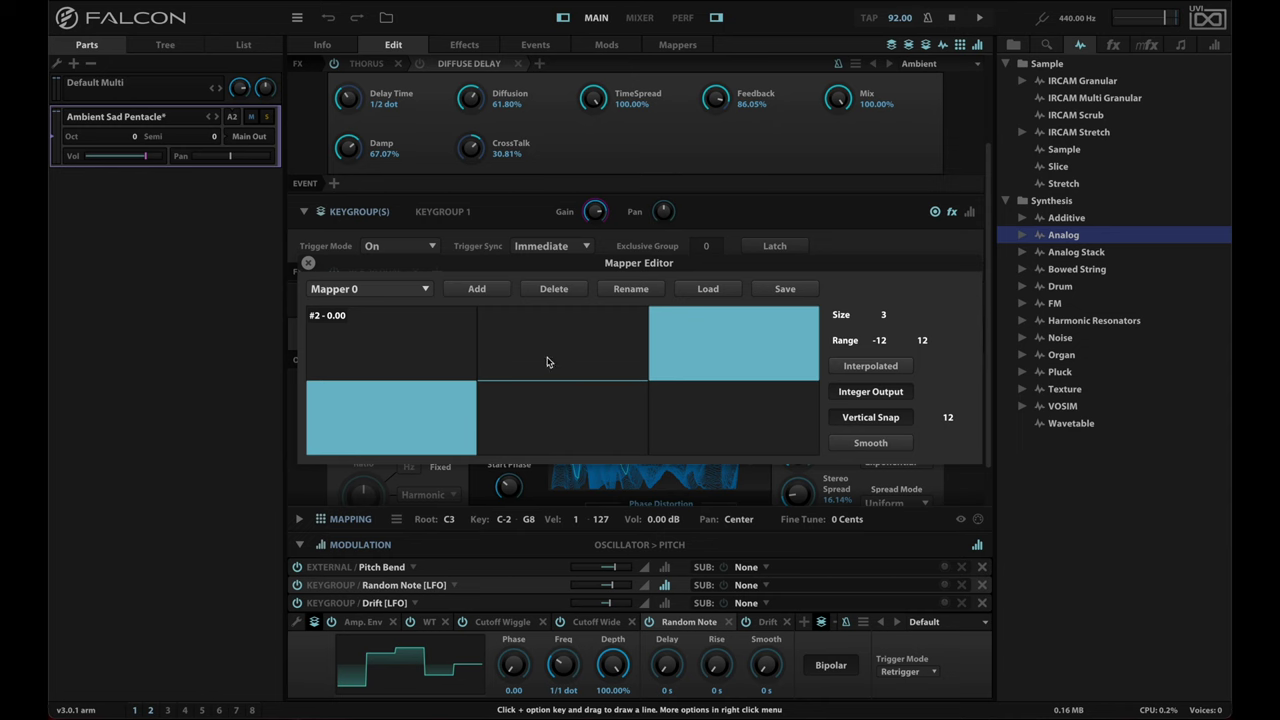
Load Ambient Minor 2oct inc.mapper into Mapper 0, then close the Mapper Editor
{"action": "left_click", "coordinate": [708, 288]}
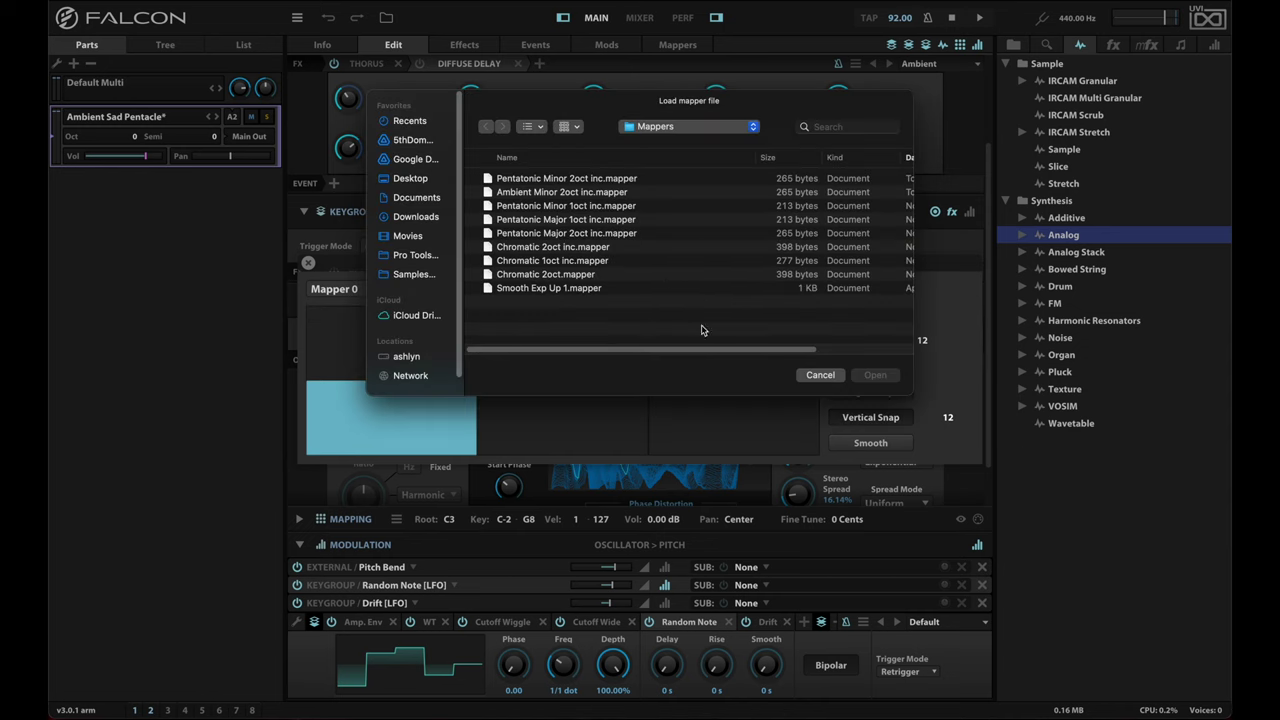
{"action": "left_click", "coordinate": [545, 191]}
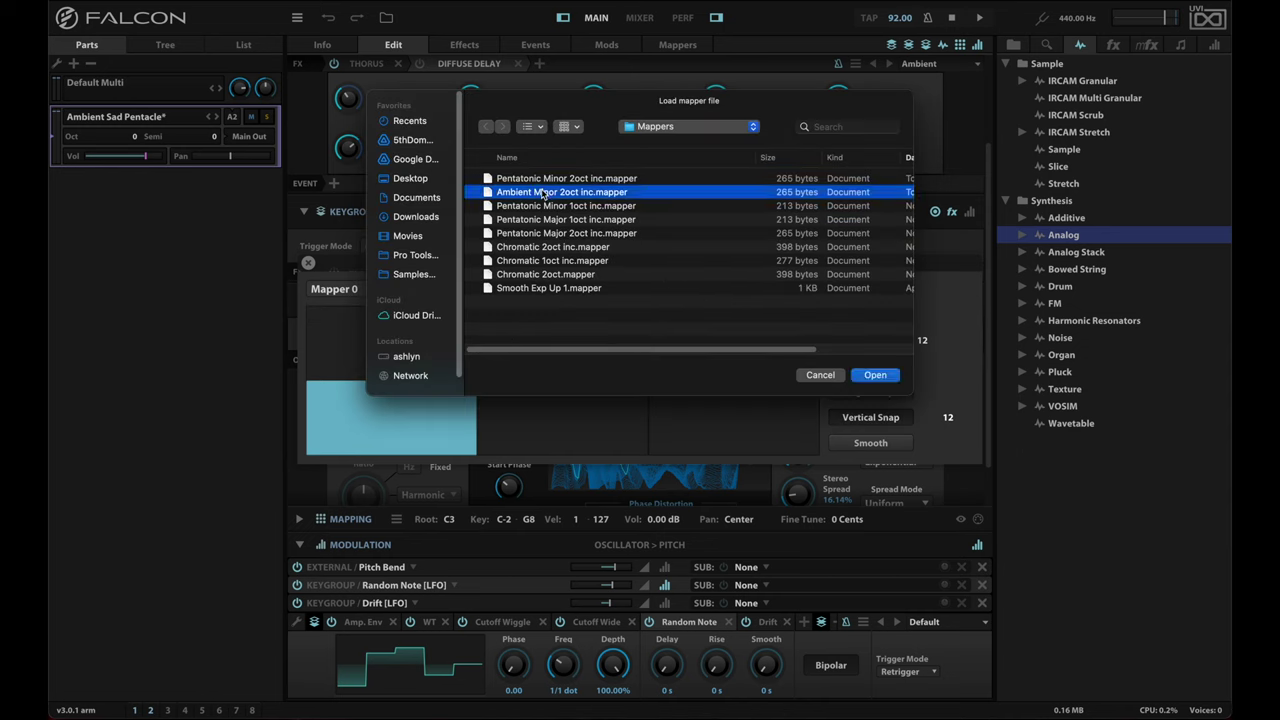
{"action": "left_click", "coordinate": [873, 375]}
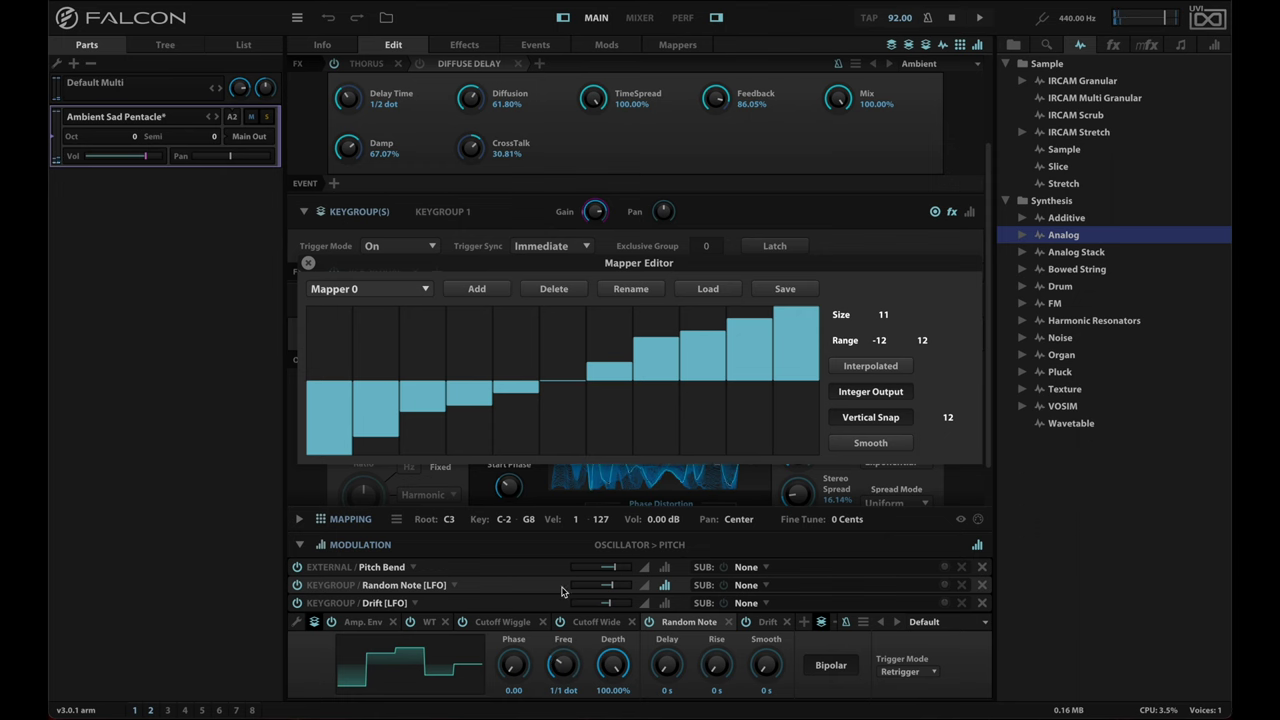
{"action": "left_click", "coordinate": [307, 264]}
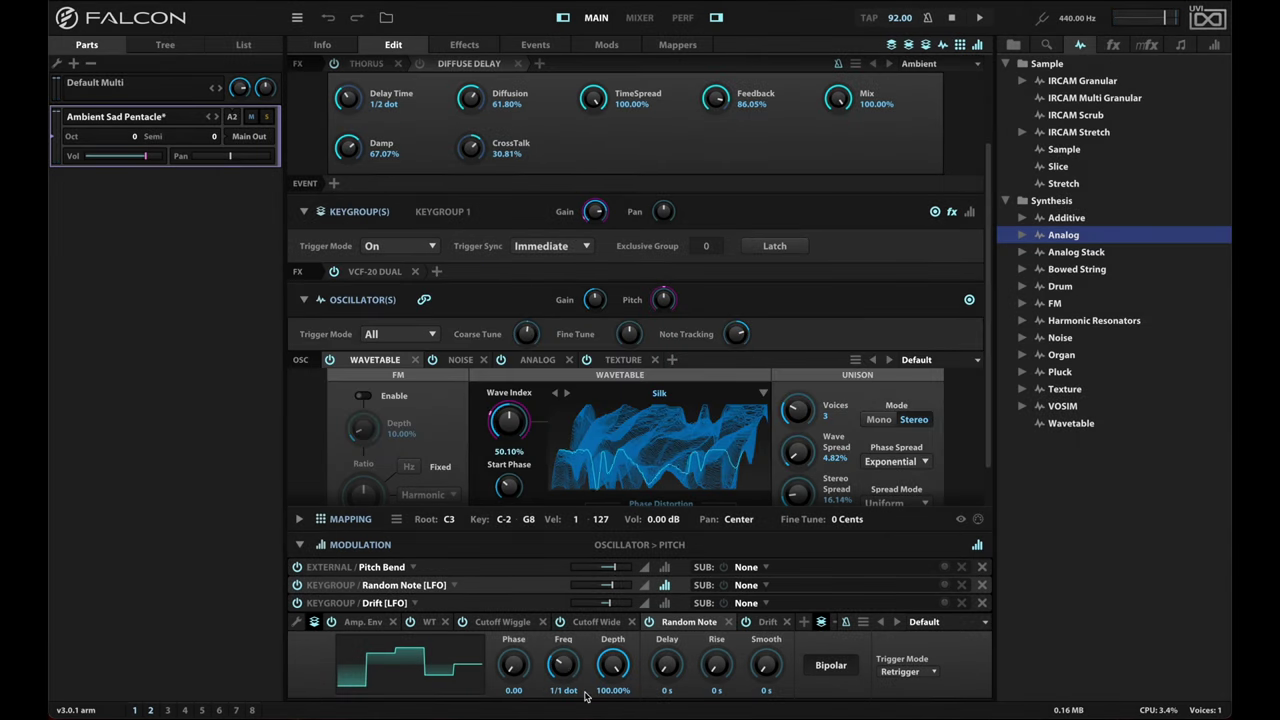
{"action": "left_click_drag", "start_coordinate": [563, 668], "coordinate": [578, 605]}
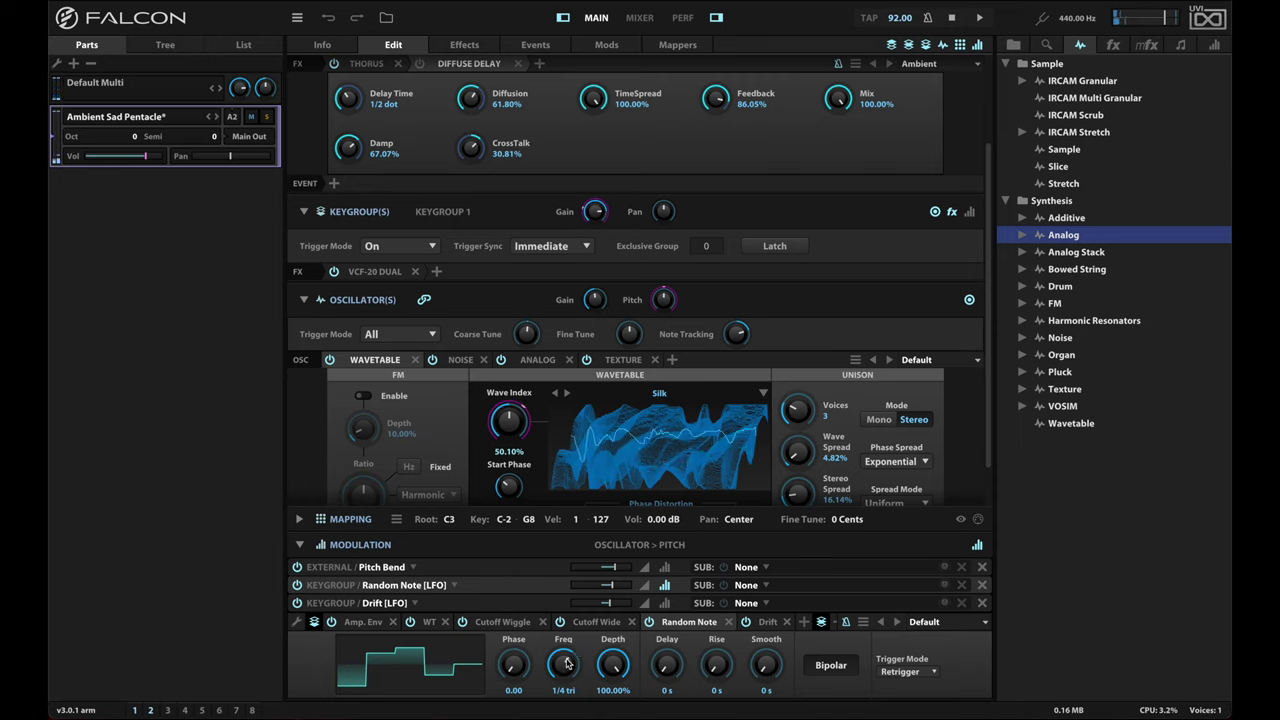
{"action": "mouse_move", "coordinate": [566, 663]}
{"action": "left_mouse_down"}
{"action": "mouse_move", "coordinate": [566, 702]}
{"action": "mouse_move", "coordinate": [563, 655]}
{"action": "left_mouse_up"}
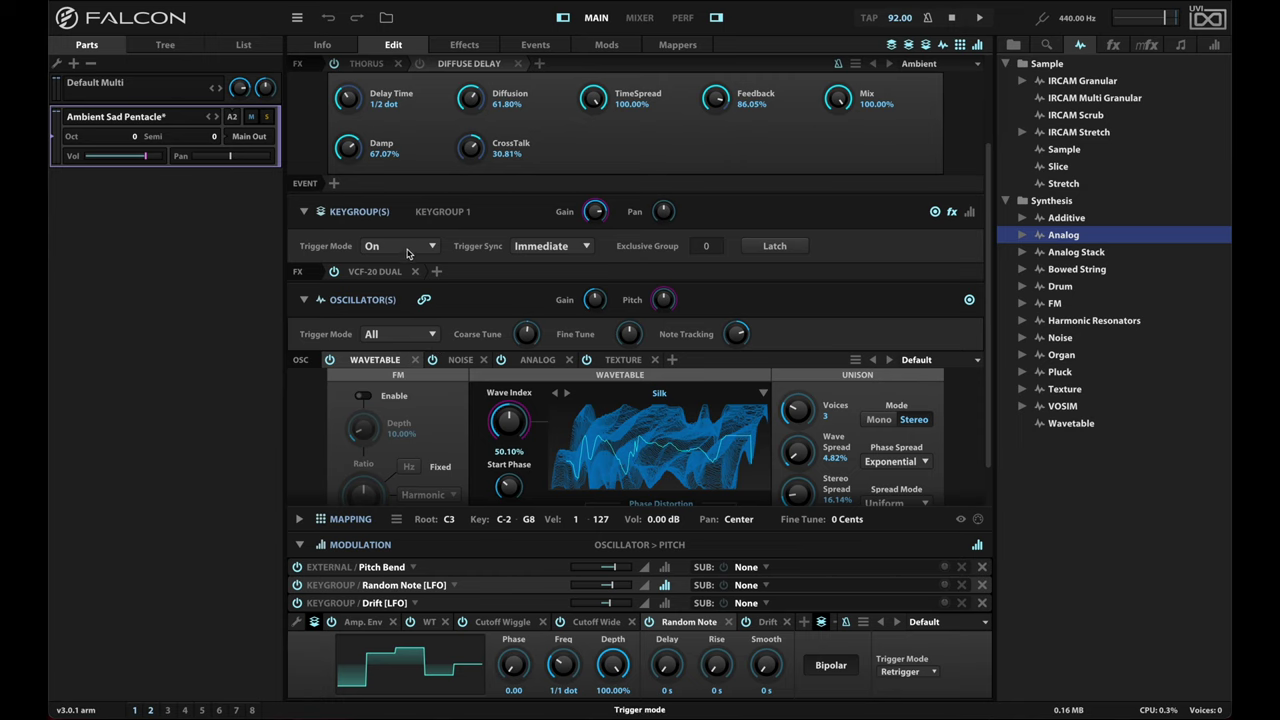
Turn on the Diffuse Delay in the layer FX chain after Thorus
{"action": "scroll", "coordinate": [435, 270], "scroll_direction": "up", "scroll_amount": 4}
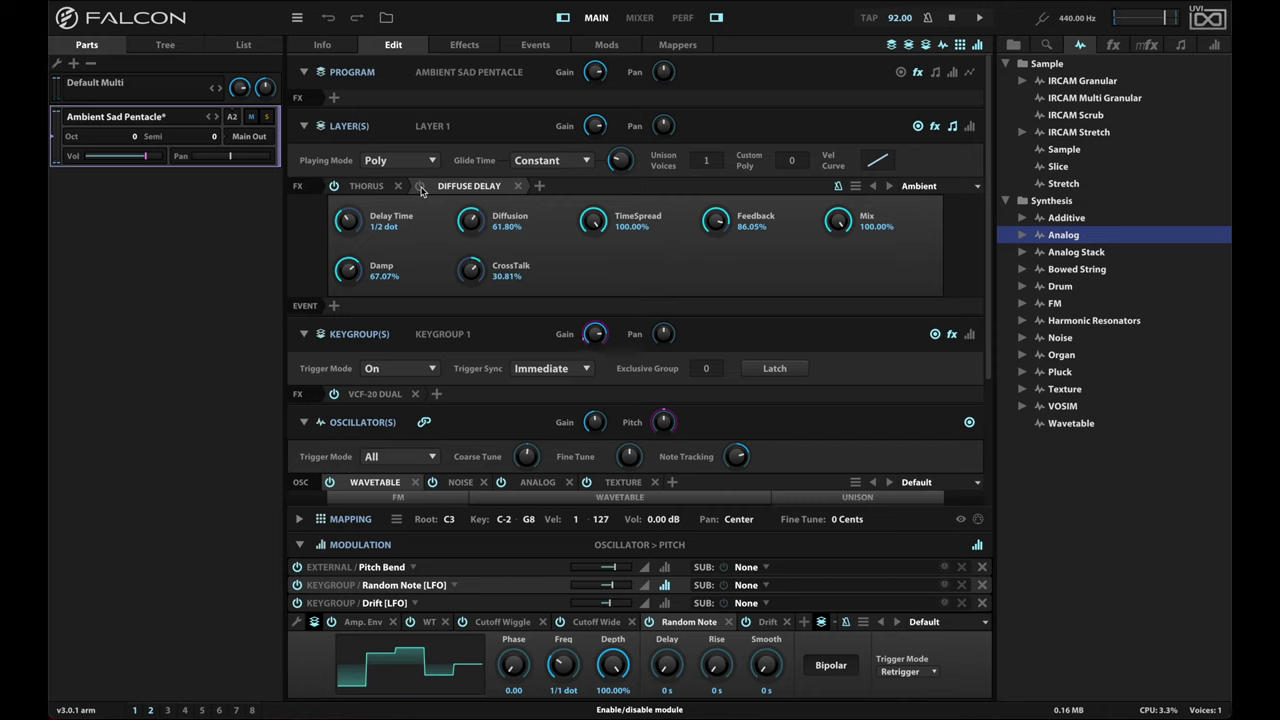
{"action": "left_click", "coordinate": [421, 191]}
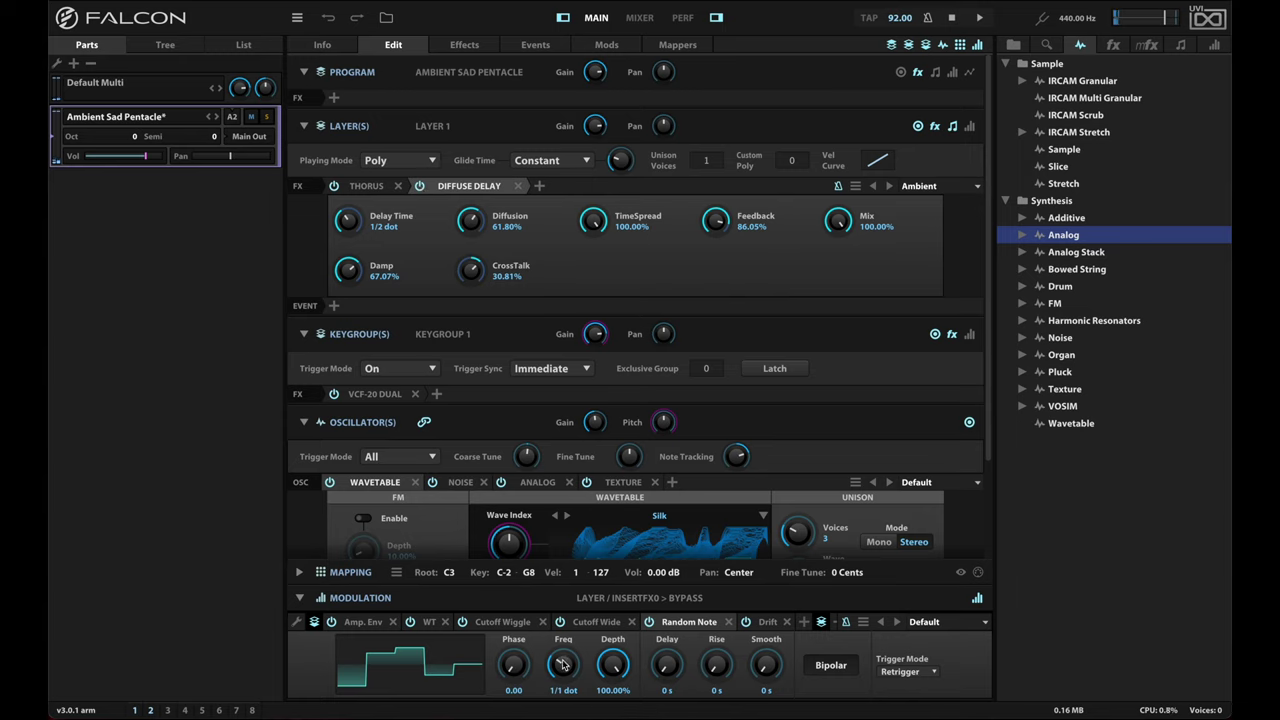
Raise the Random Note LFO frequency to 1/4 dot
{"action": "mouse_move", "coordinate": [562, 664]}
{"action": "left_mouse_down"}
{"action": "mouse_move", "coordinate": [565, 615]}
{"action": "mouse_move", "coordinate": [566, 648]}
{"action": "left_mouse_up"}
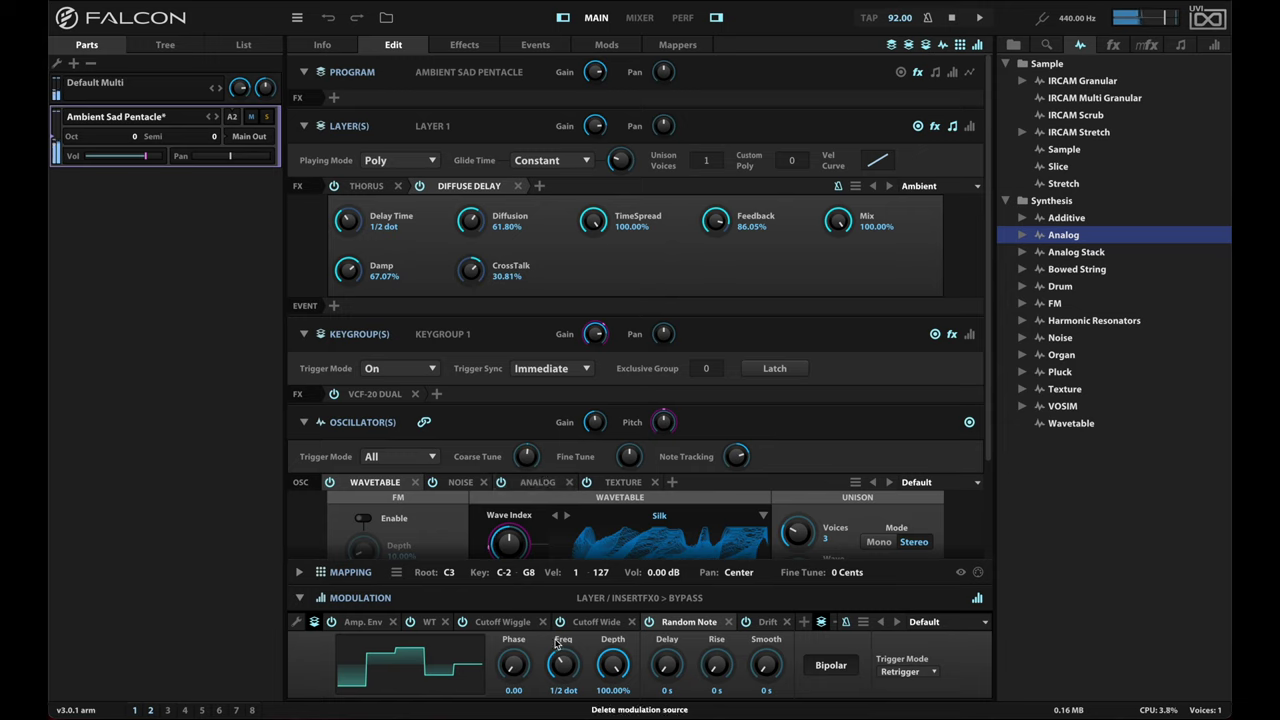
{"action": "left_click_drag", "start_coordinate": [561, 663], "coordinate": [563, 638]}
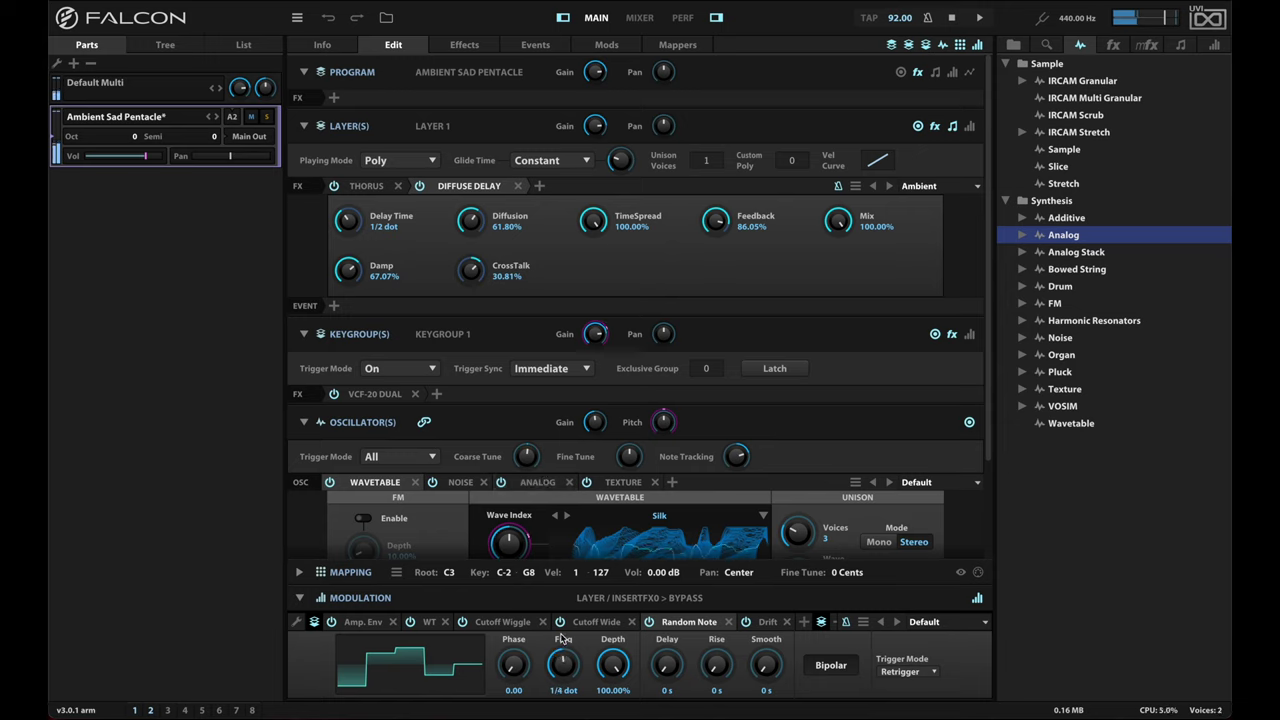